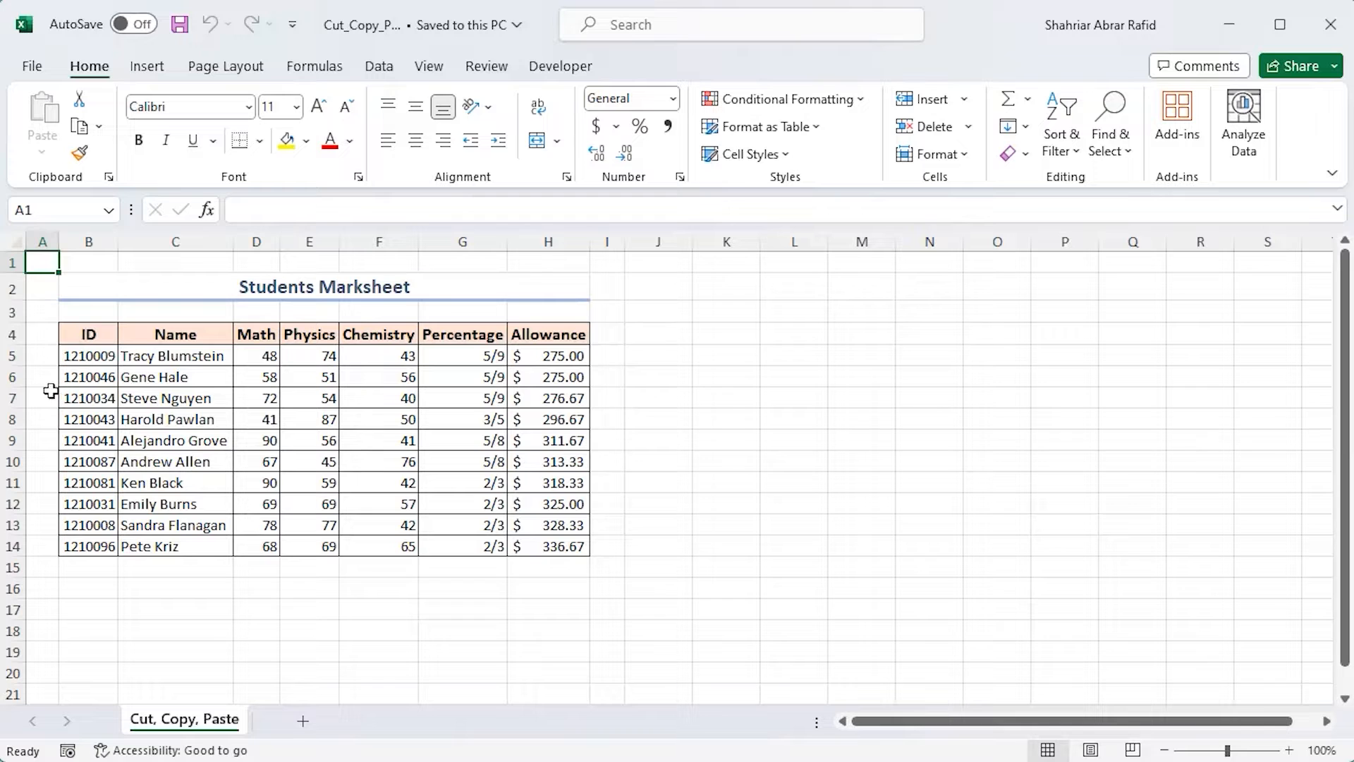
# Step: Cut the marksheet table B4:H14 and paste it at J4, and undo the paste
pyautogui.moveTo(85, 333); pyautogui.dragTo(528, 548)
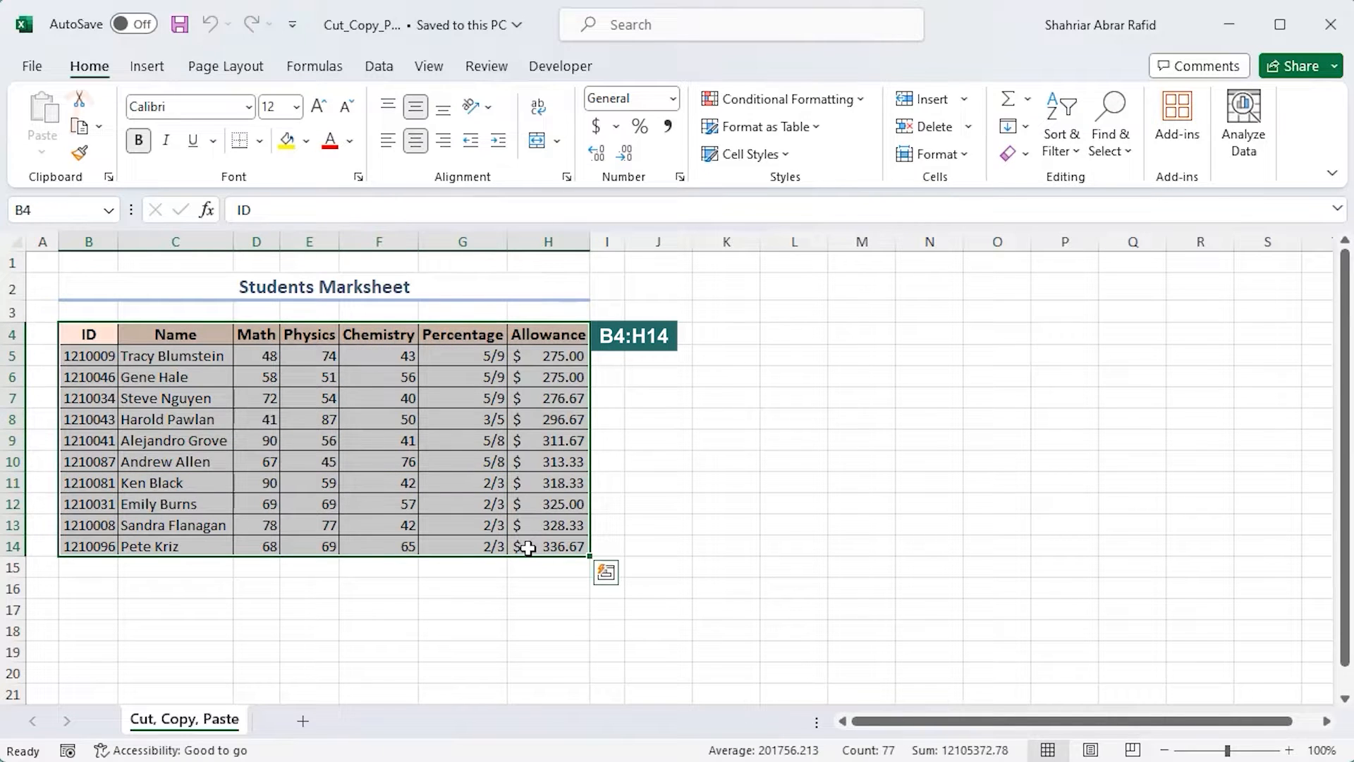
pyautogui.click(81, 101)
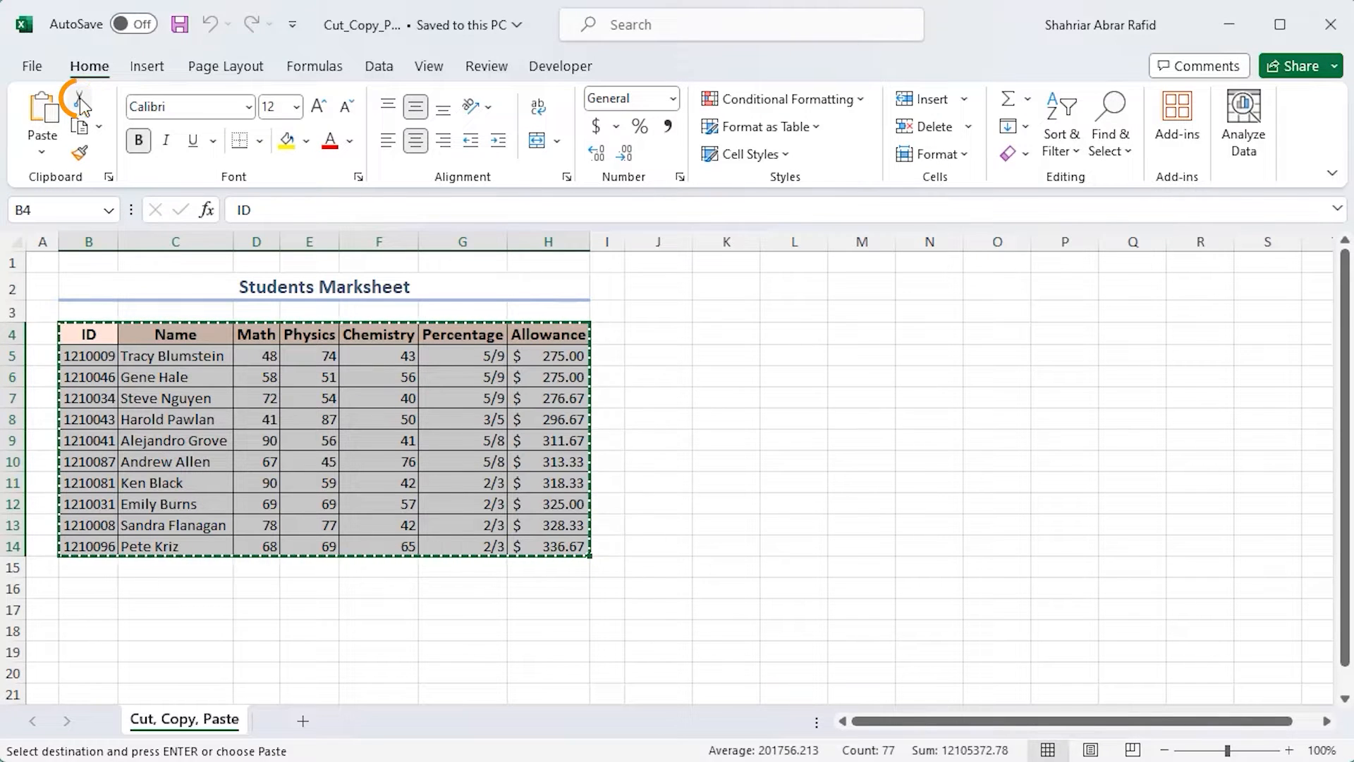
pyautogui.rightClick(99, 335)
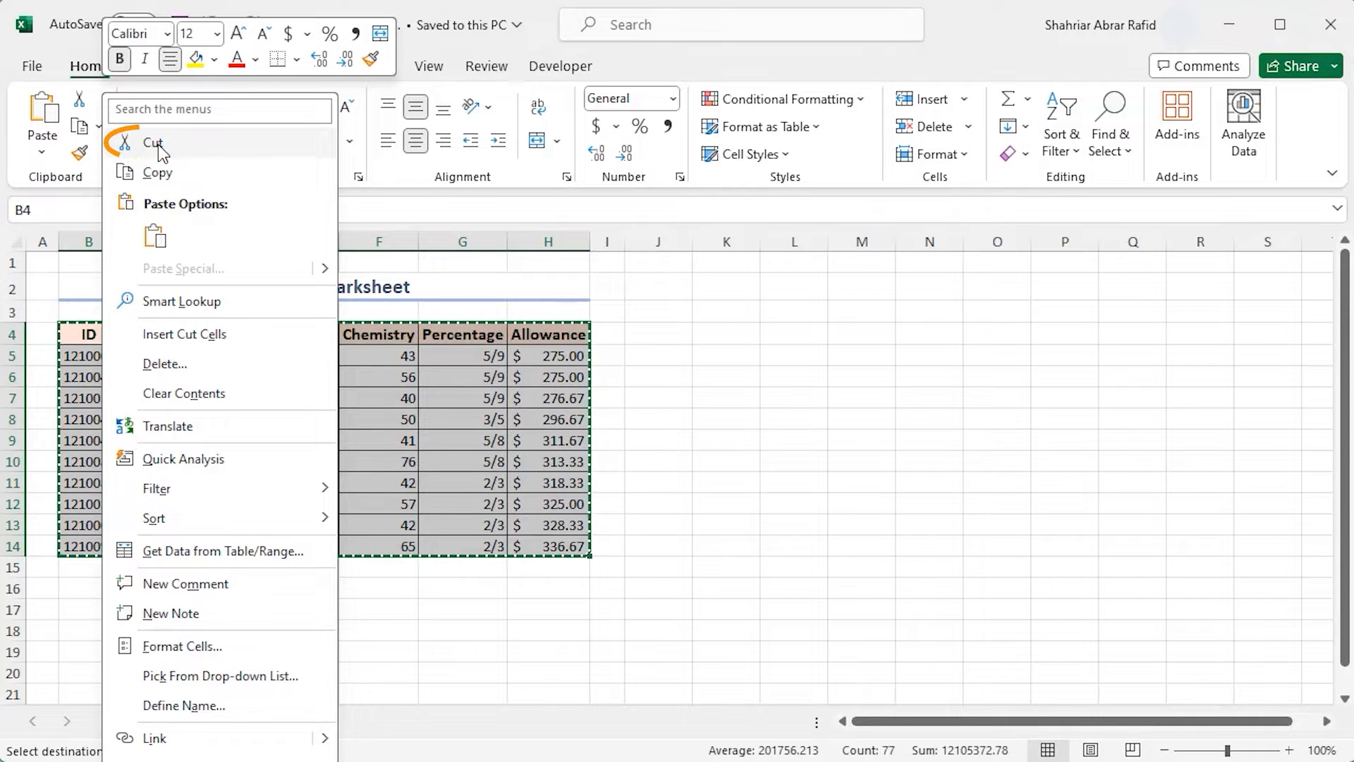
pyautogui.click(660, 363)
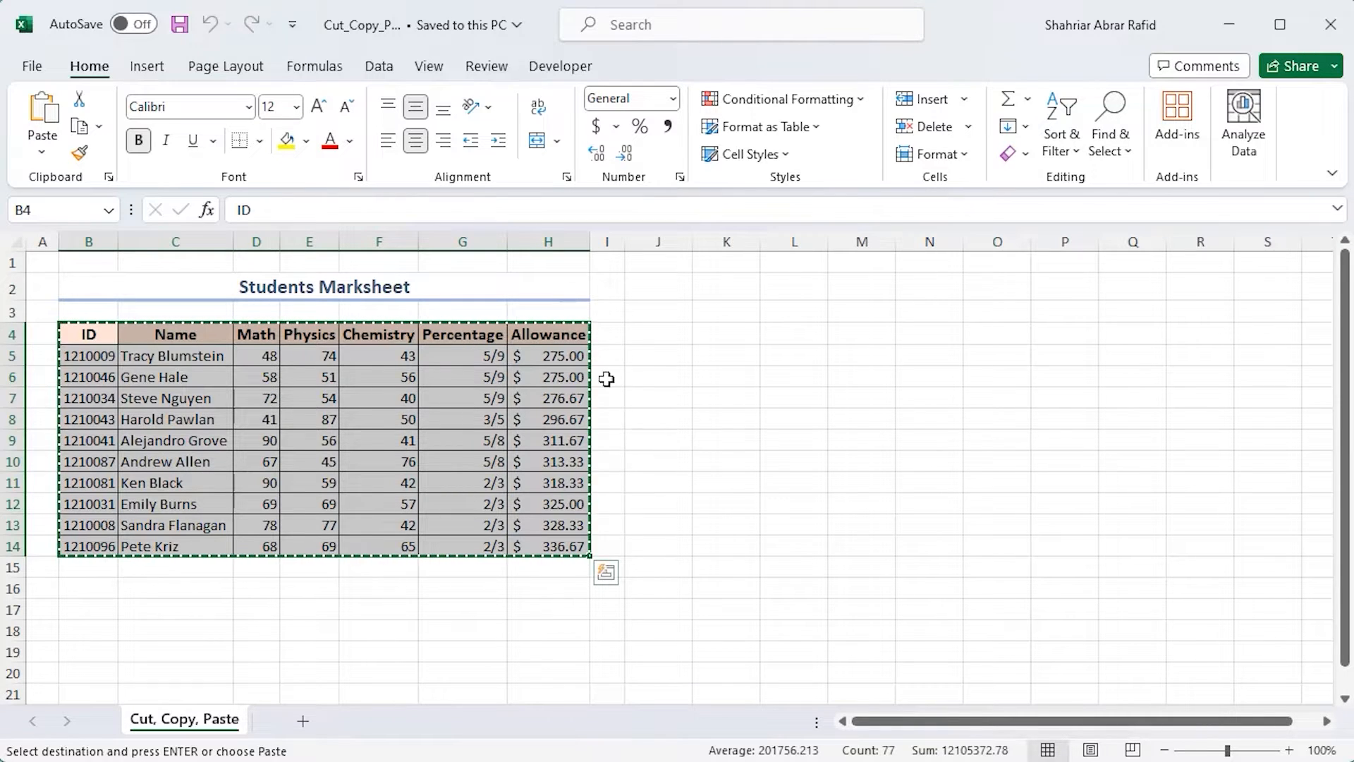
pyautogui.click(658, 334)
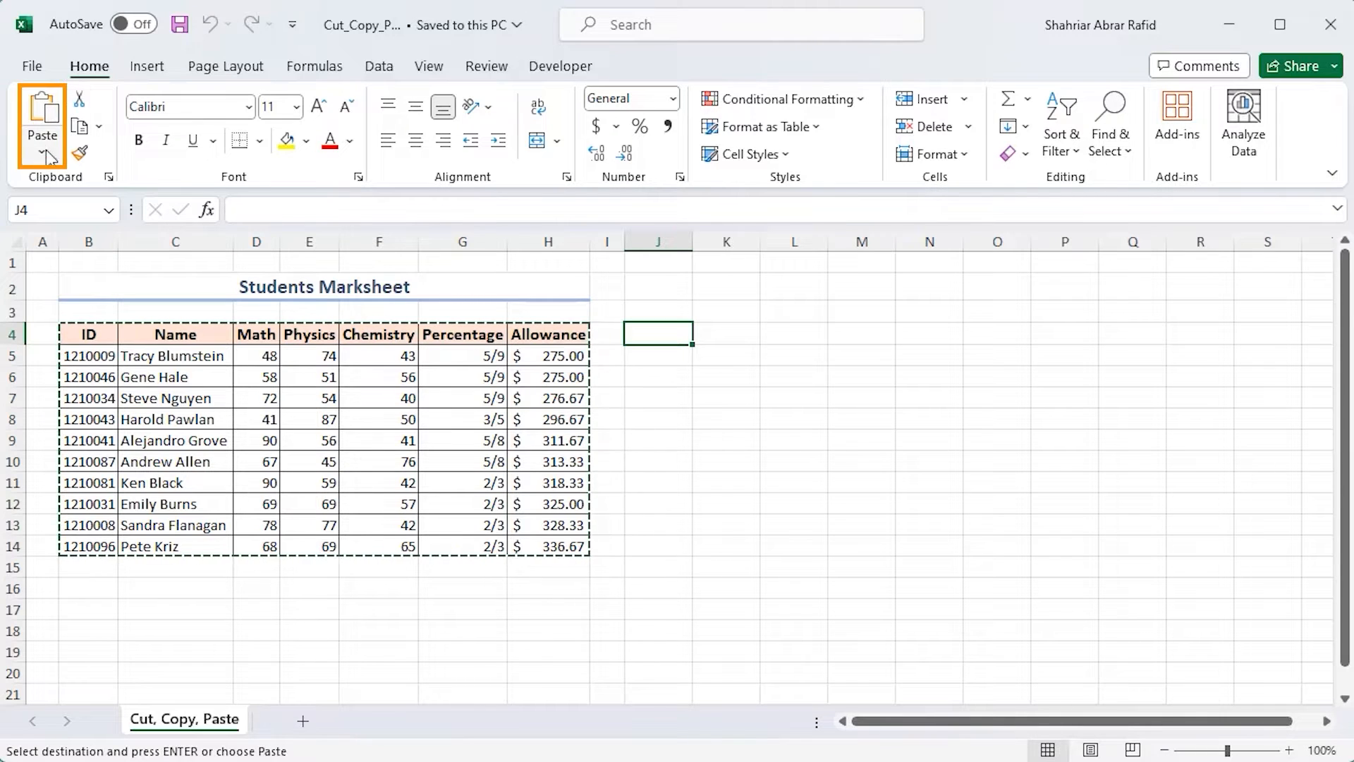
pyautogui.click(43, 118)
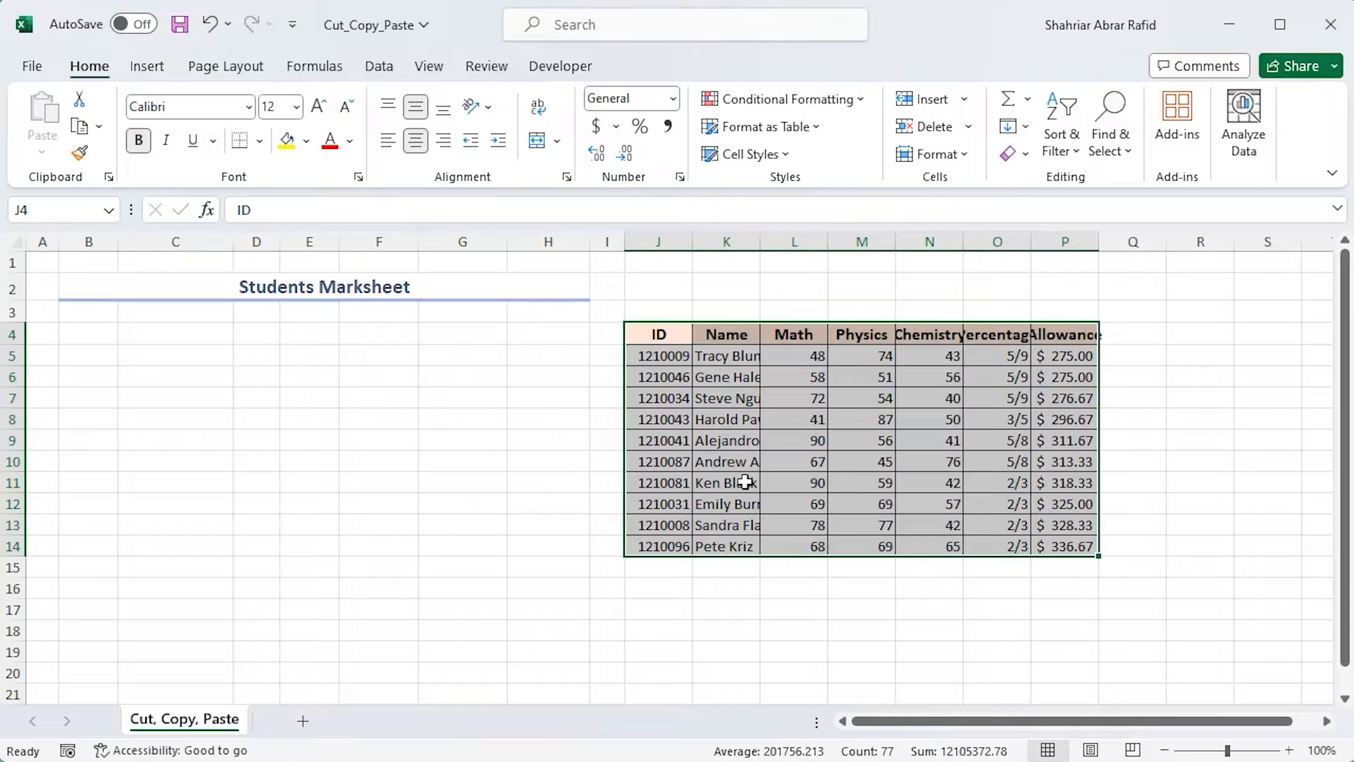
pyautogui.hotkey('ctrl', 'z')
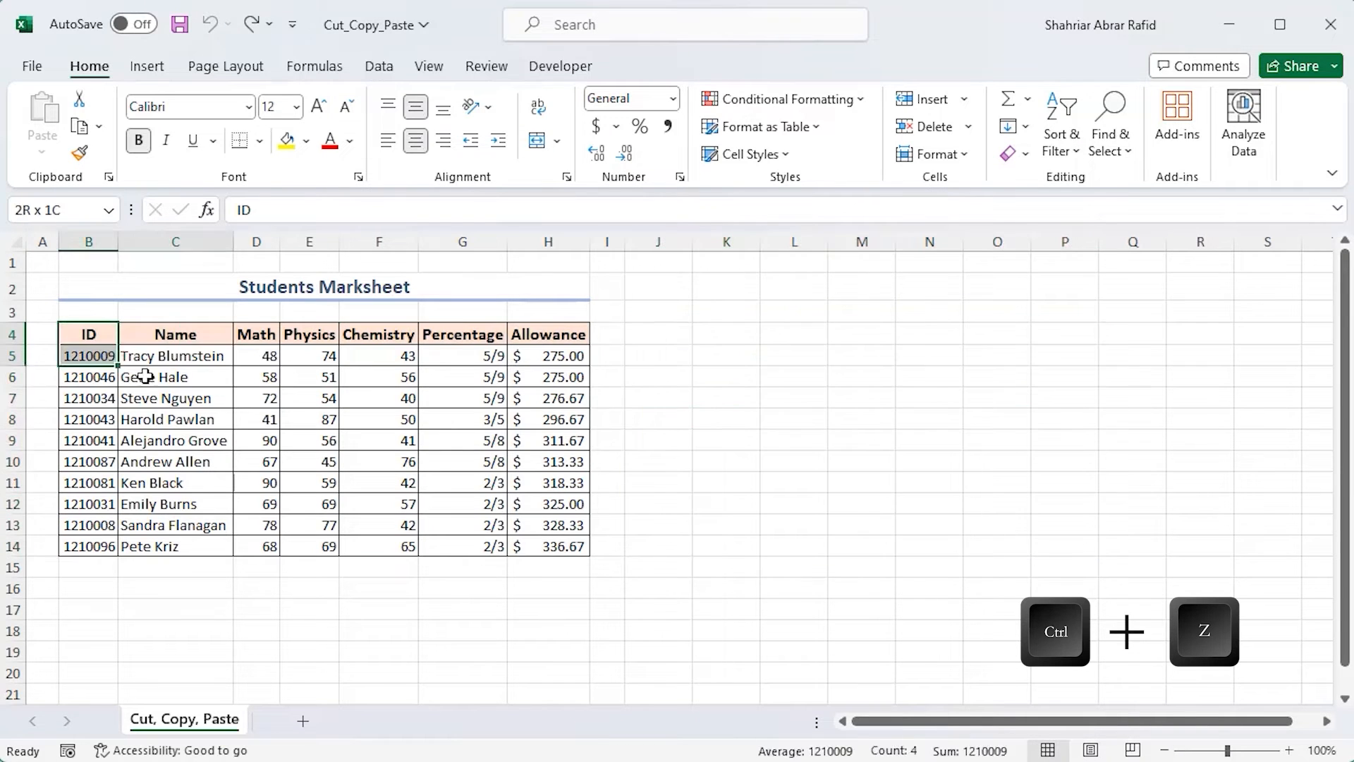
# Step: Move the table B4:H14 directly to the empty cells starting at J4 without the clipboard, and undo the move
pyautogui.moveTo(145, 376); pyautogui.dragTo(557, 548)
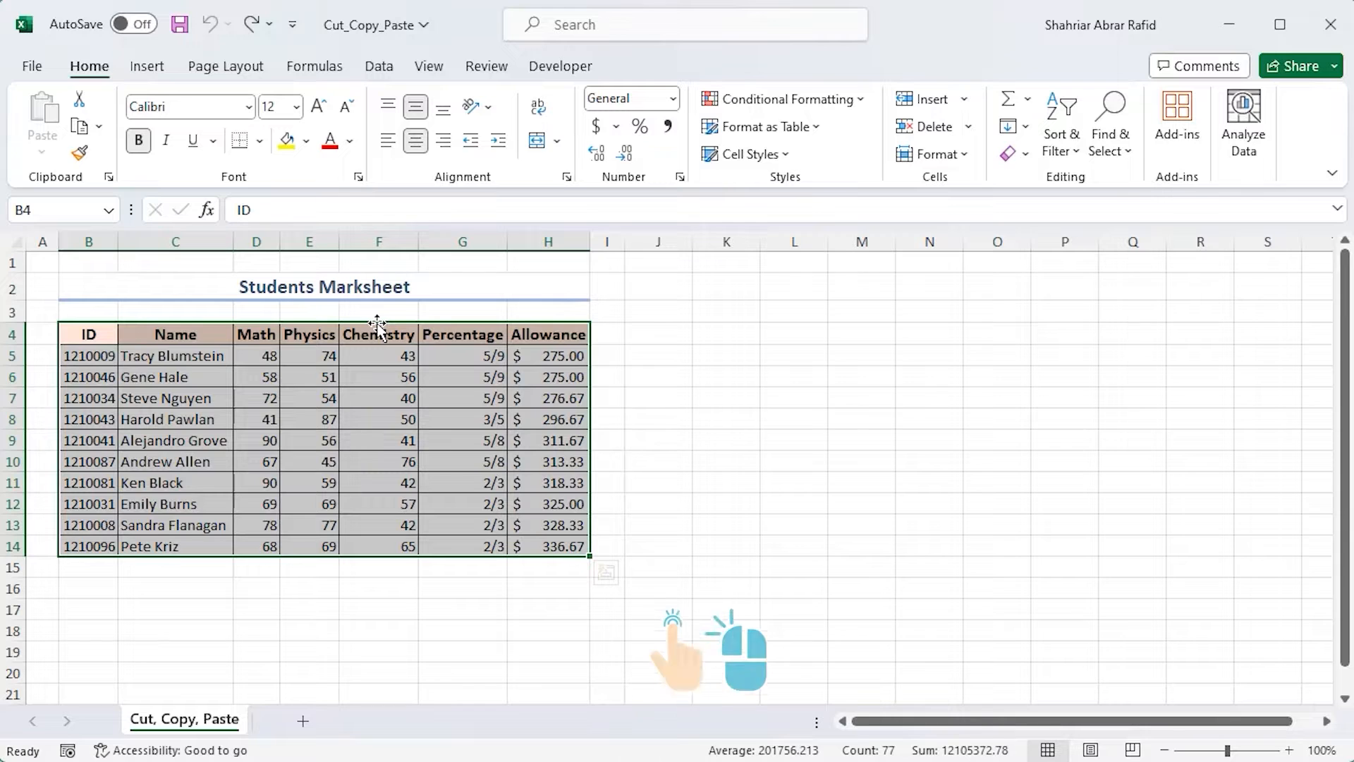
pyautogui.moveTo(378, 323); pyautogui.dragTo(951, 346)
pyautogui.hotkey('ctrl', 'z')
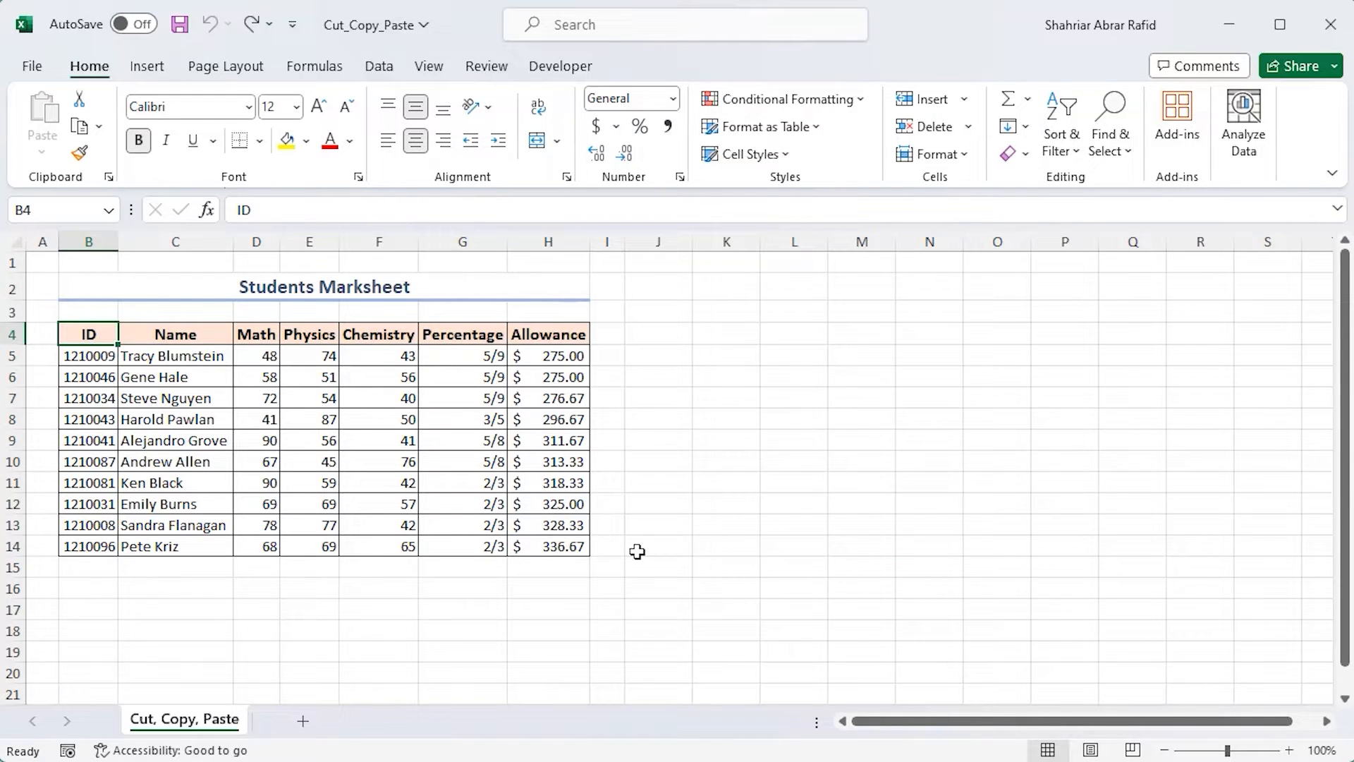
# Step: Copy the table B4:H14 and examine the Paste Special options for cell J4 without pasting
pyautogui.moveTo(105, 340); pyautogui.dragTo(525, 546)
pyautogui.hotkey('ctrl', 'c')
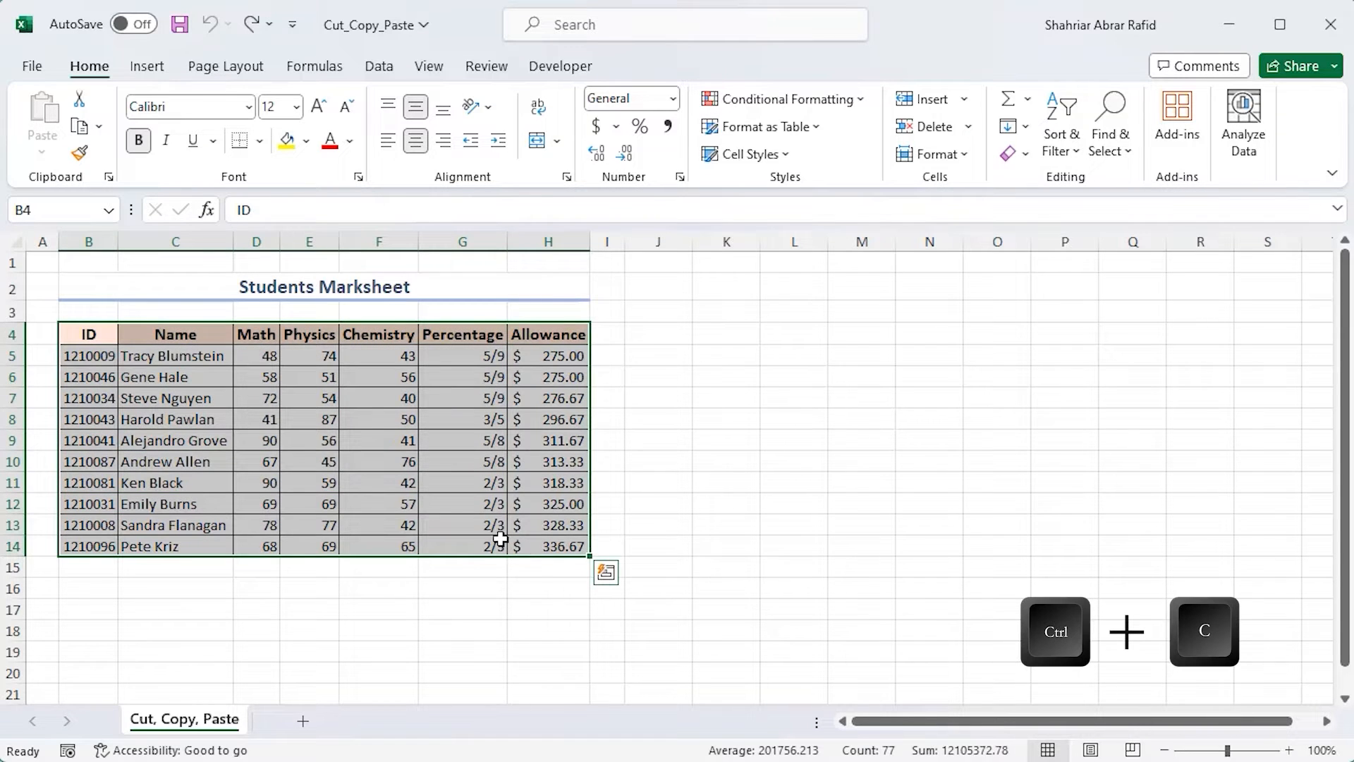
pyautogui.click(82, 129)
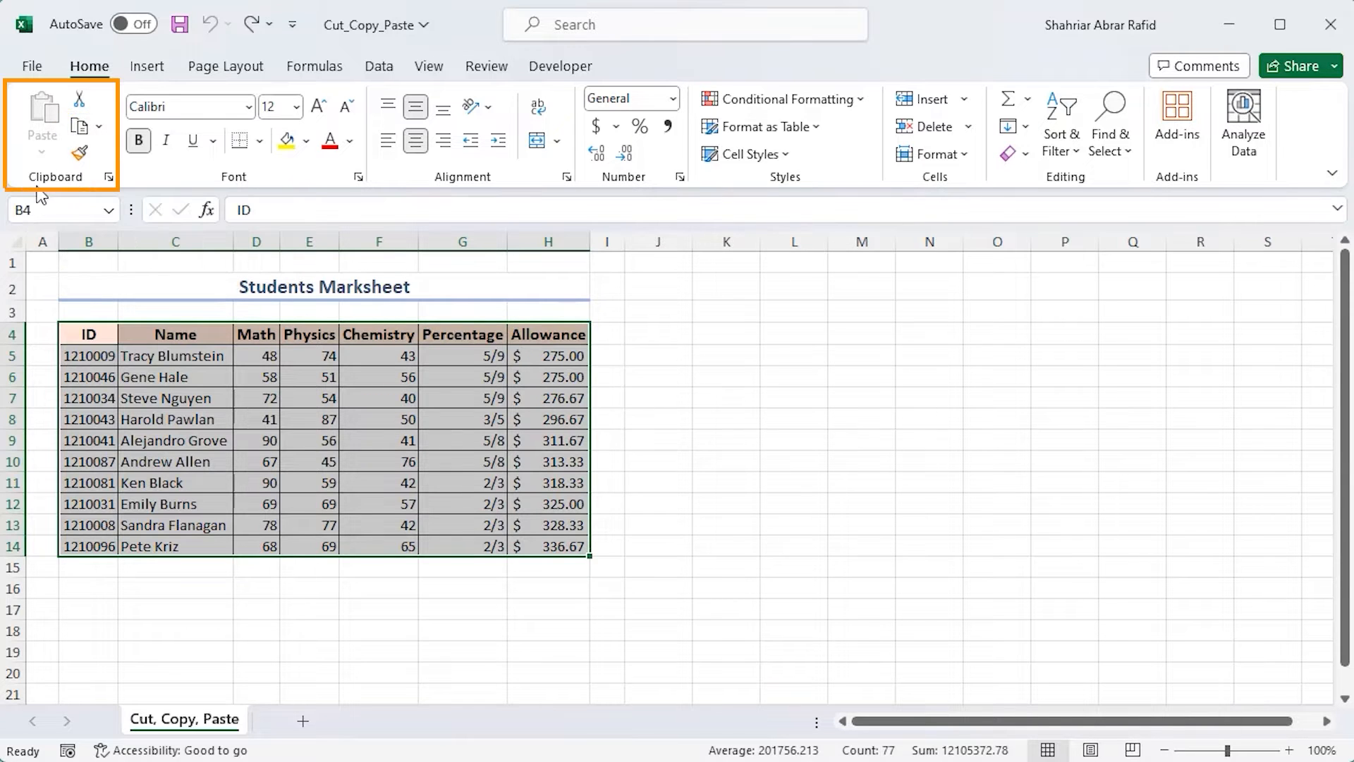
pyautogui.click(660, 337)
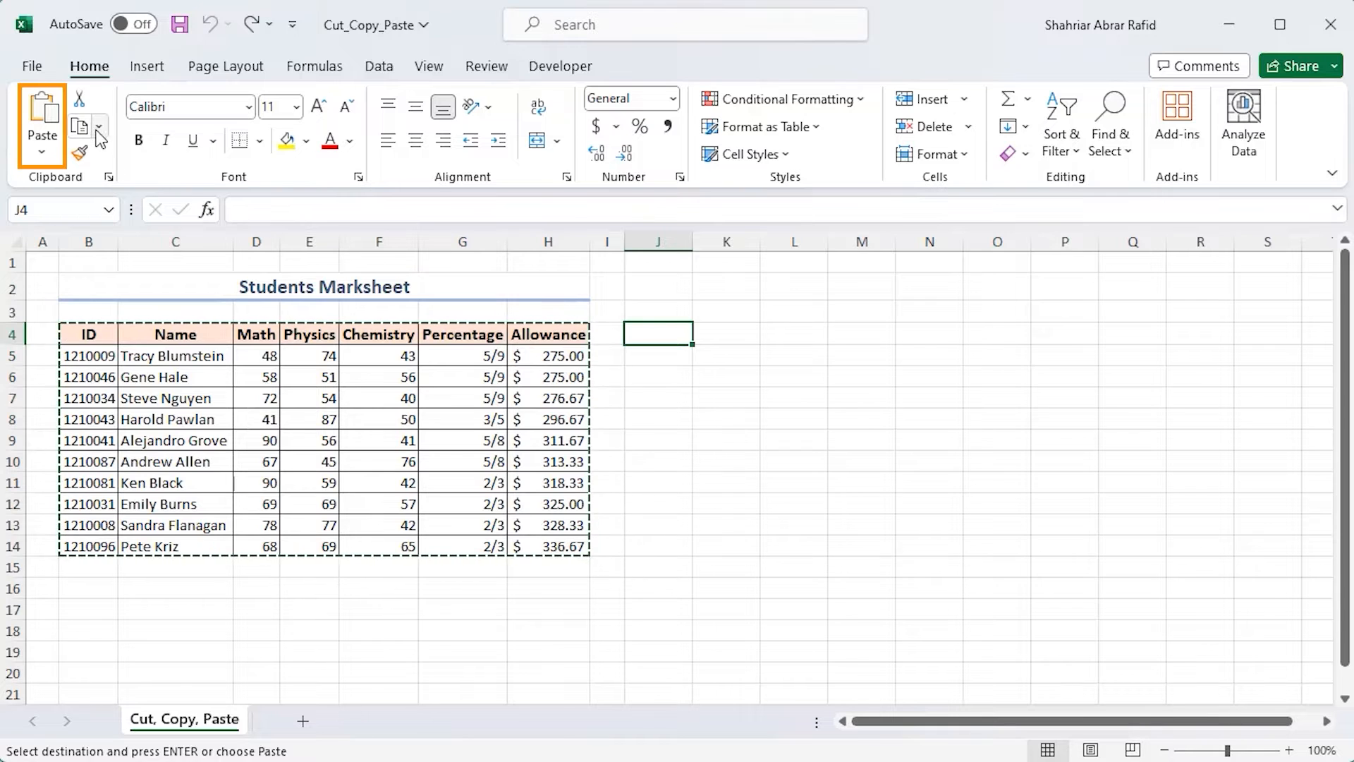
pyautogui.click(42, 151)
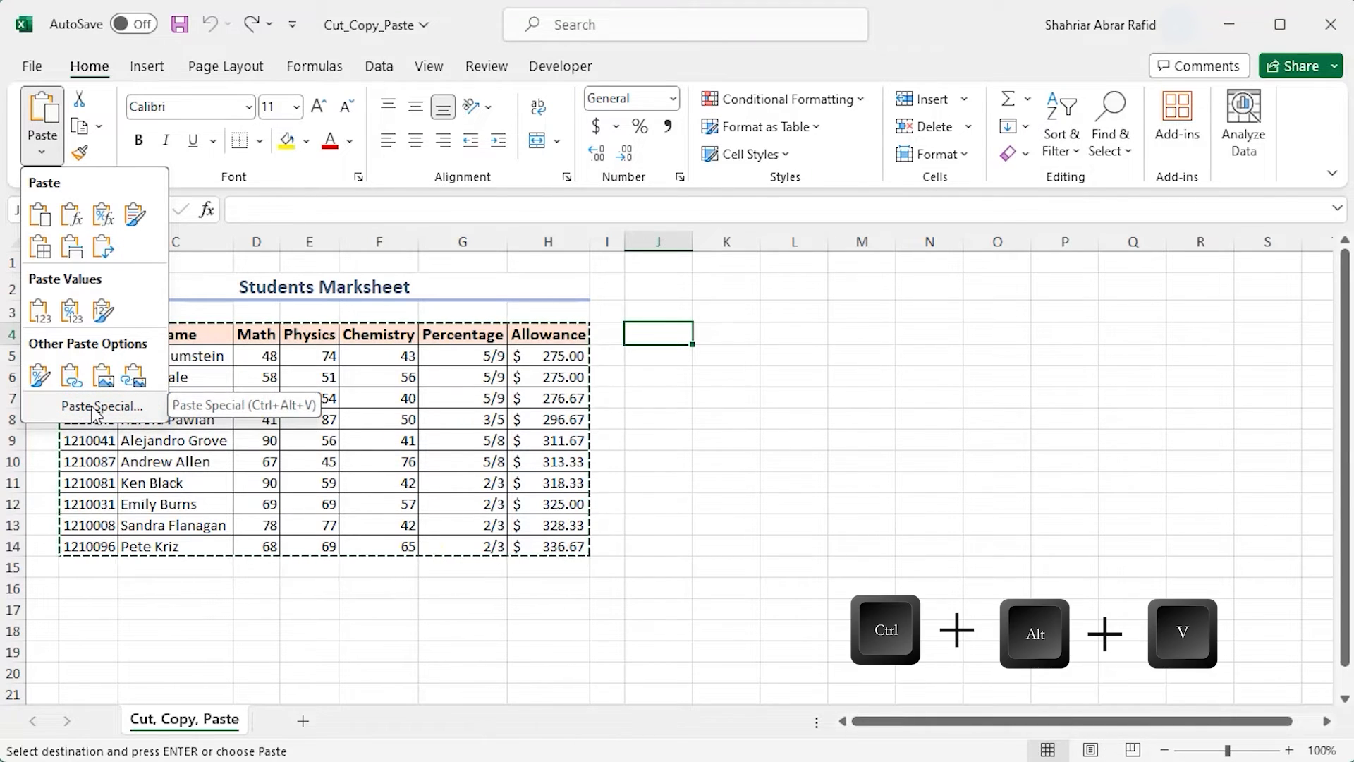
pyautogui.click(98, 407)
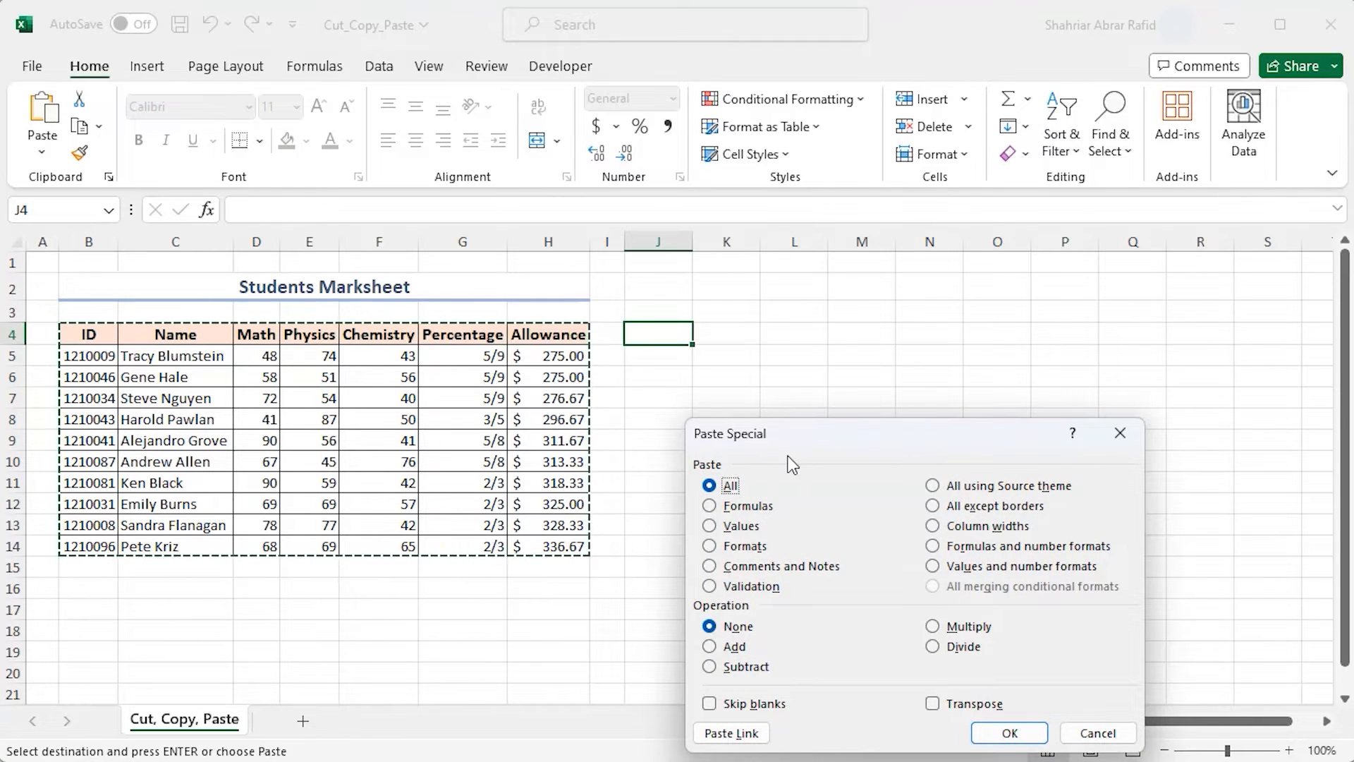
pyautogui.moveTo(829, 453); pyautogui.dragTo(798, 356)
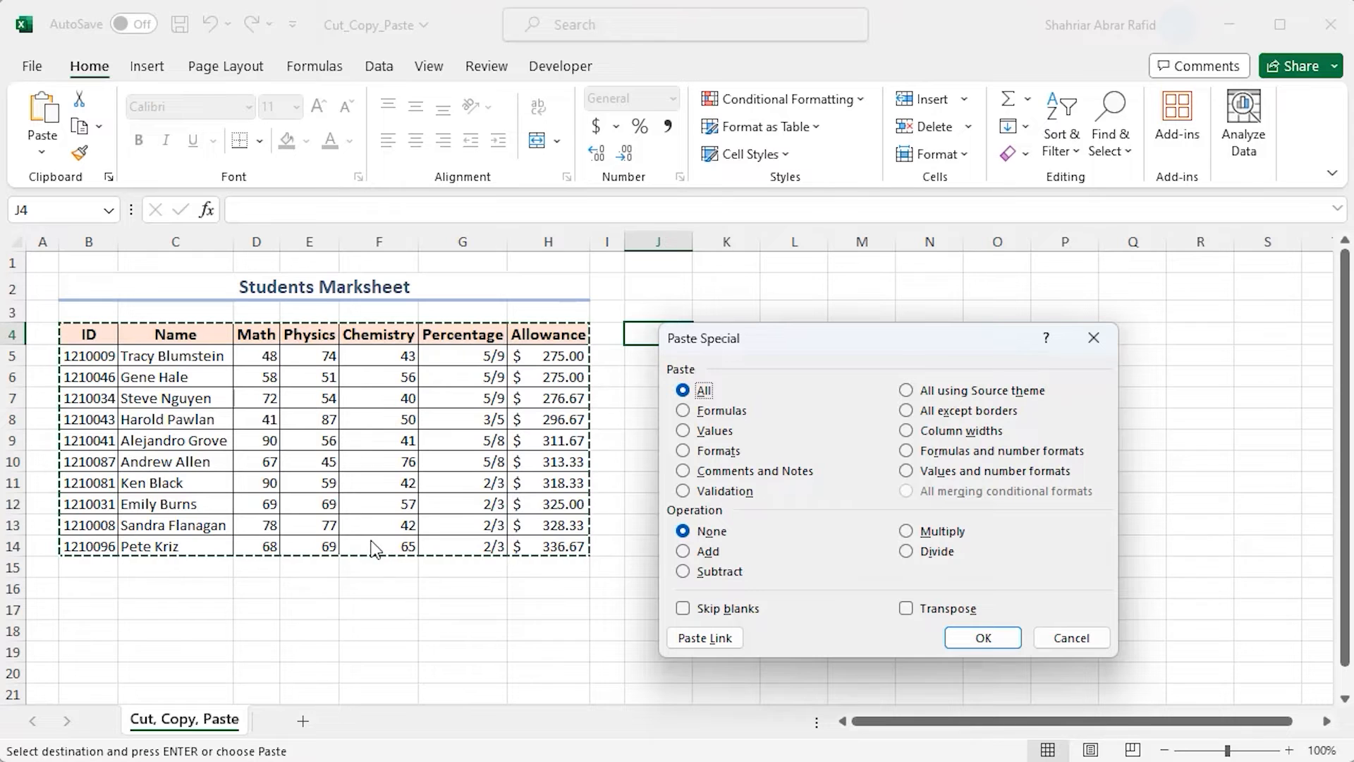
pyautogui.click(1072, 638)
# Step: Add the Math marks D5:D14 to the Chemistry marks F5:F14 using Paste Special with the Add operation, and undo it
pyautogui.moveTo(266, 356); pyautogui.dragTo(267, 544)
pyautogui.hotkey('ctrl', 'c')
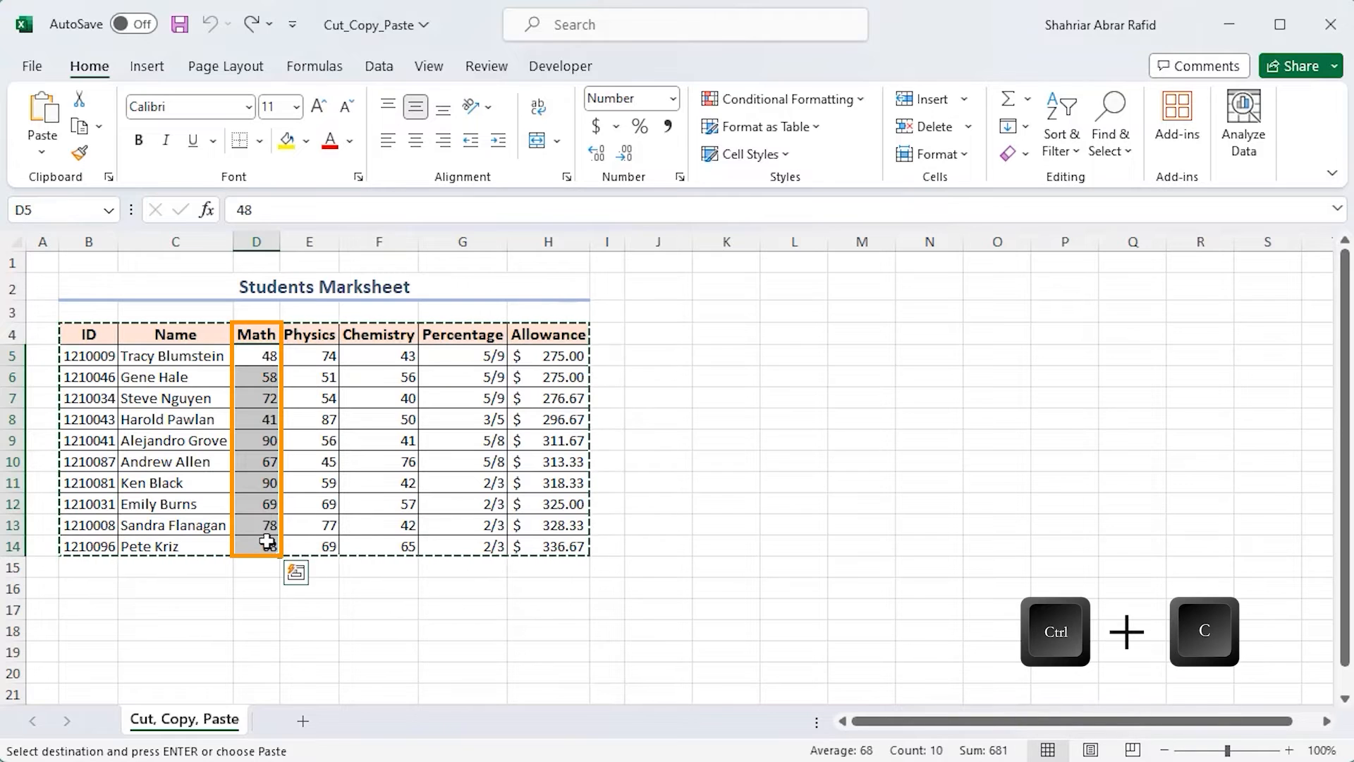
pyautogui.moveTo(367, 358); pyautogui.dragTo(367, 548)
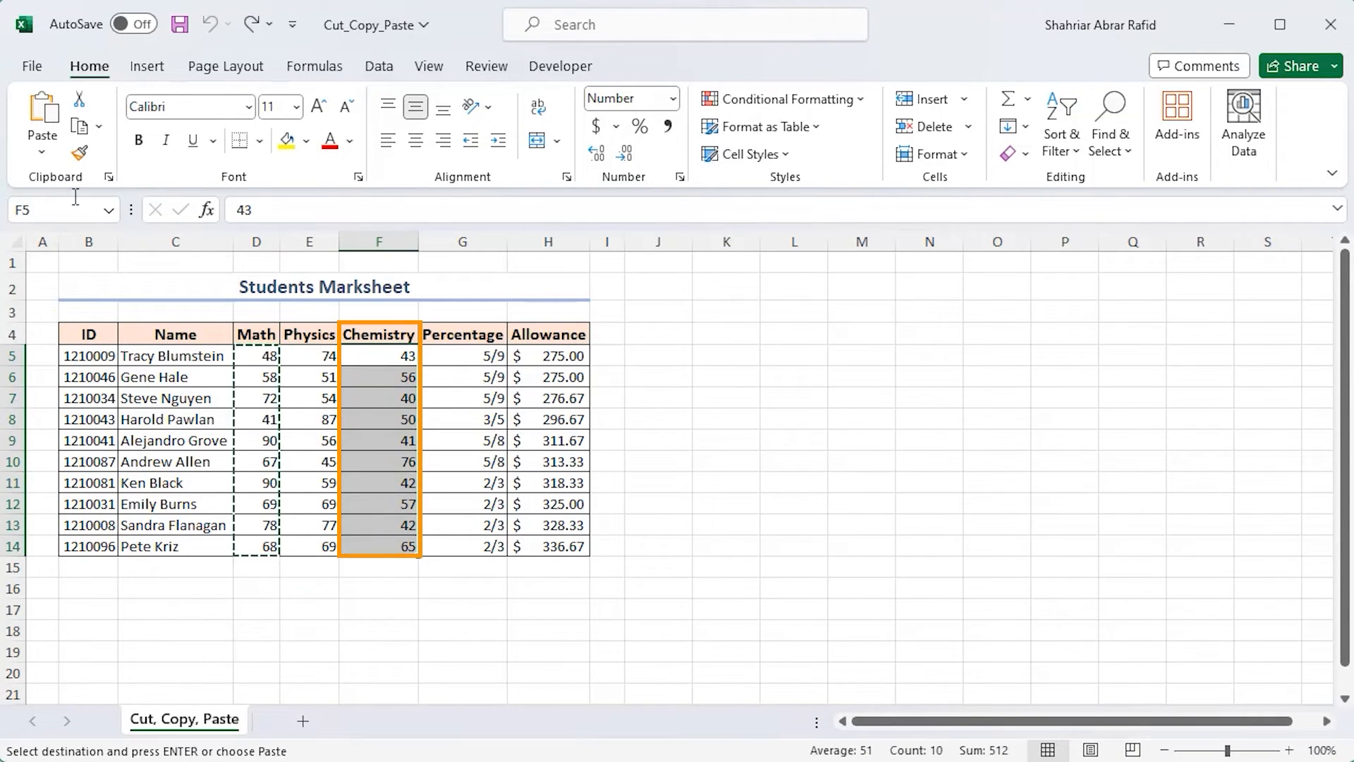
pyautogui.click(43, 151)
pyautogui.click(103, 406)
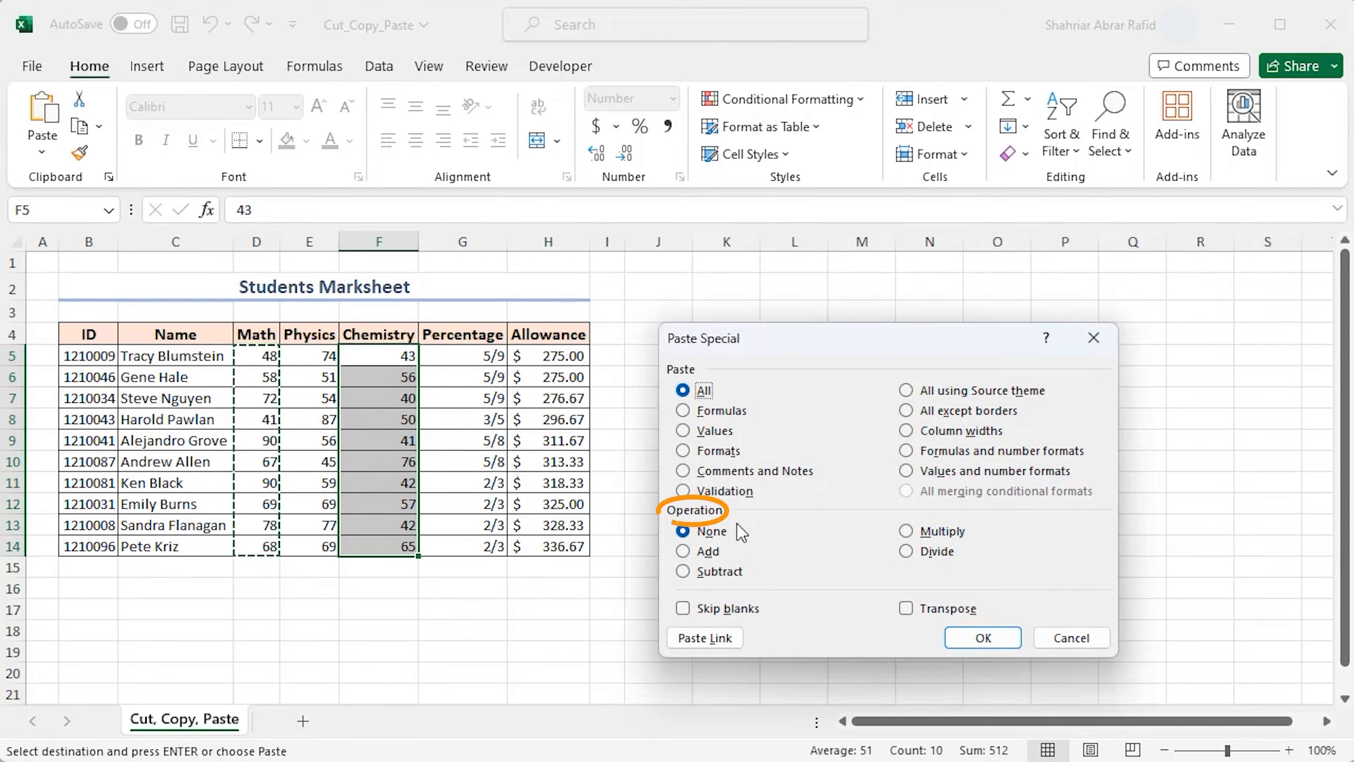
pyautogui.click(683, 552)
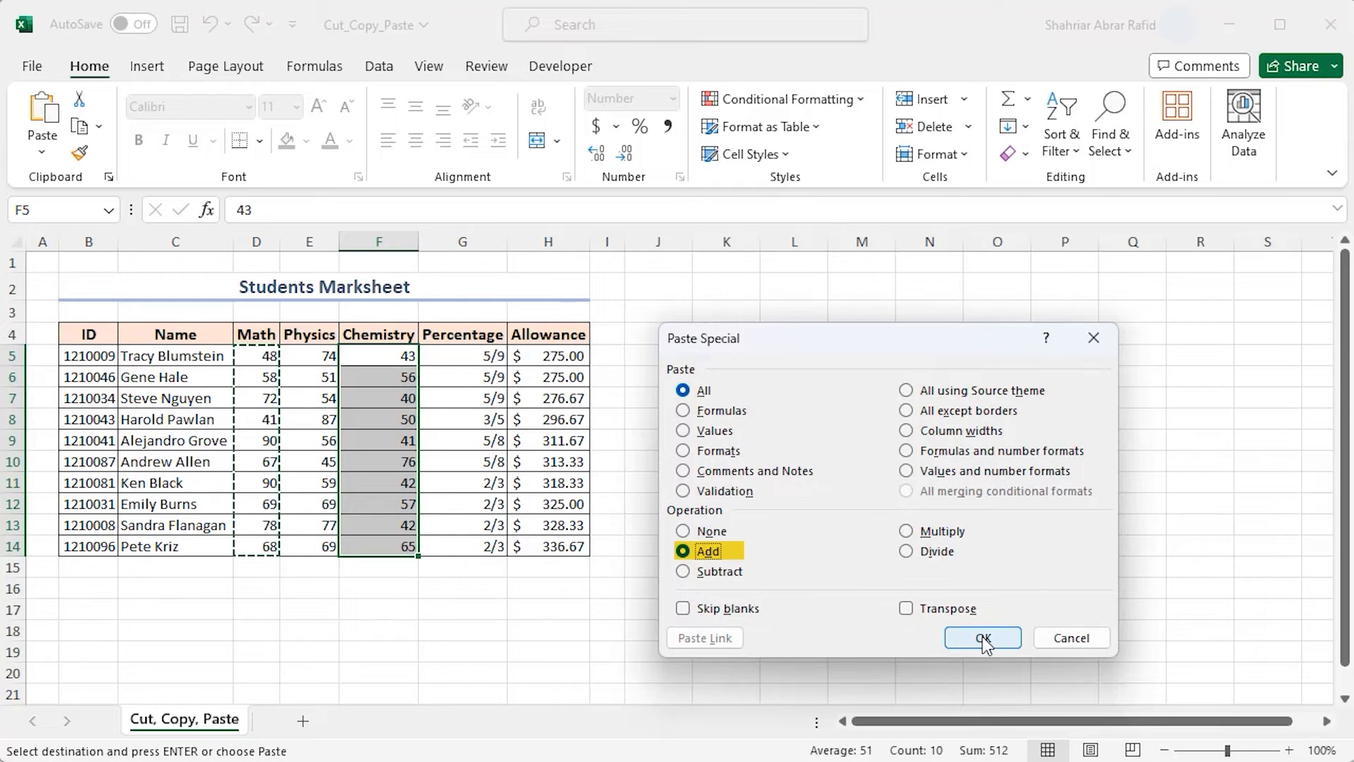
pyautogui.click(983, 637)
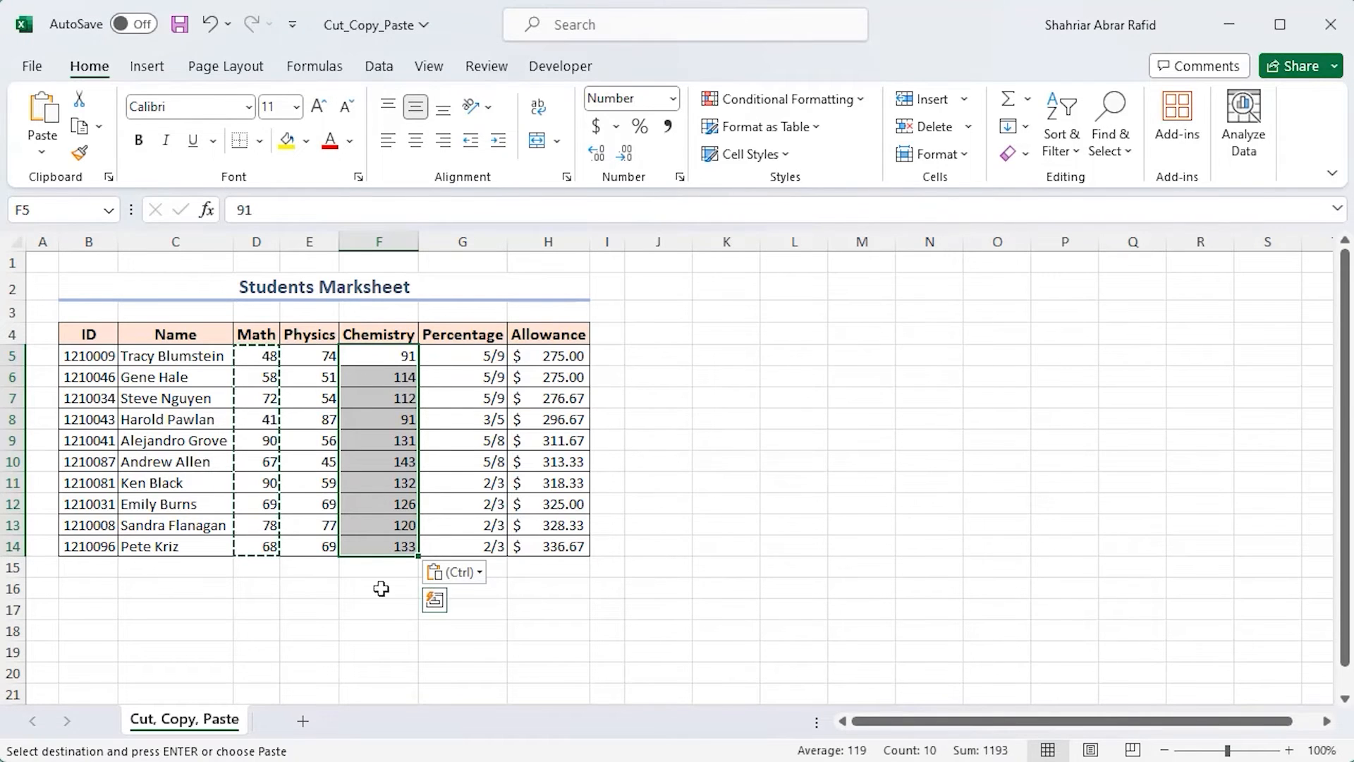
pyautogui.hotkey('ctrl', 'z')
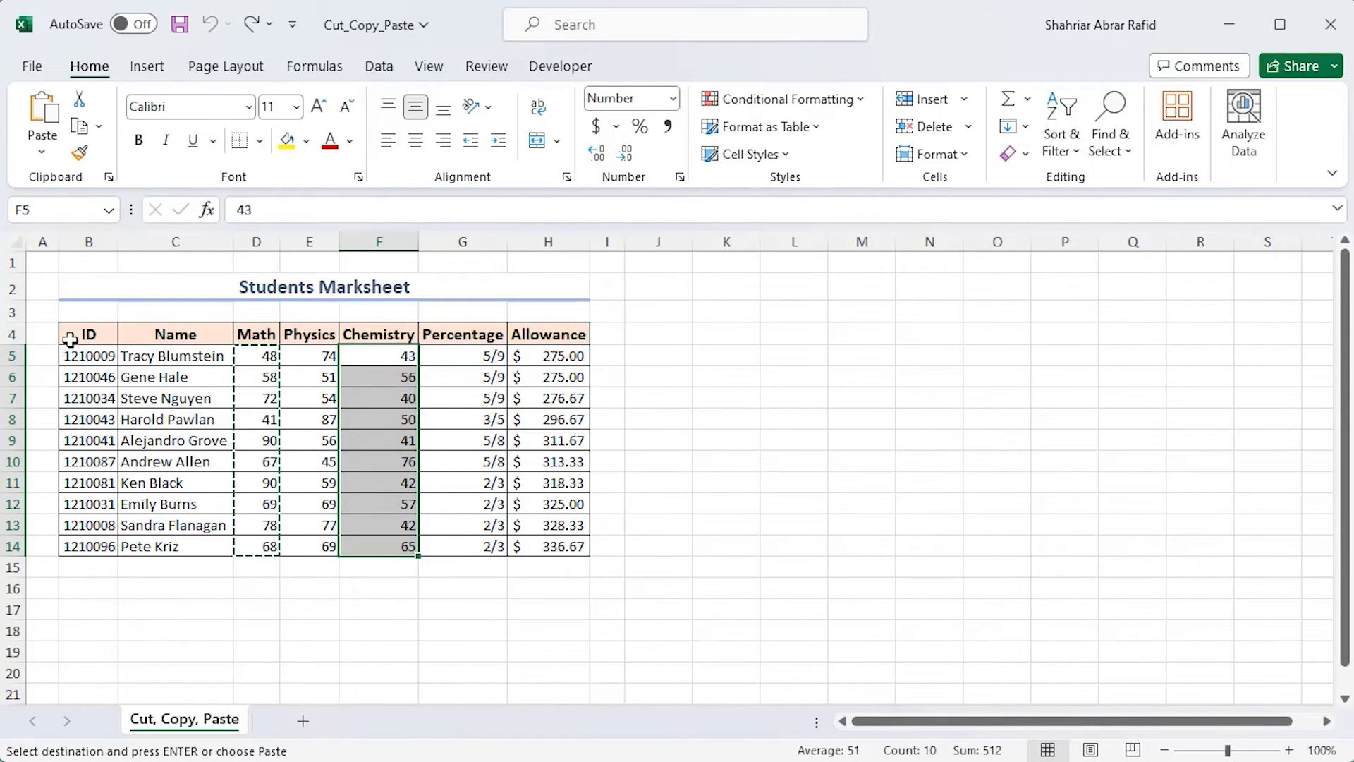
# Step: Copy the formatting of the ID and Name header cells B4:C4 onto the marks in D9:F9 with Format Painter
pyautogui.click(67, 337)
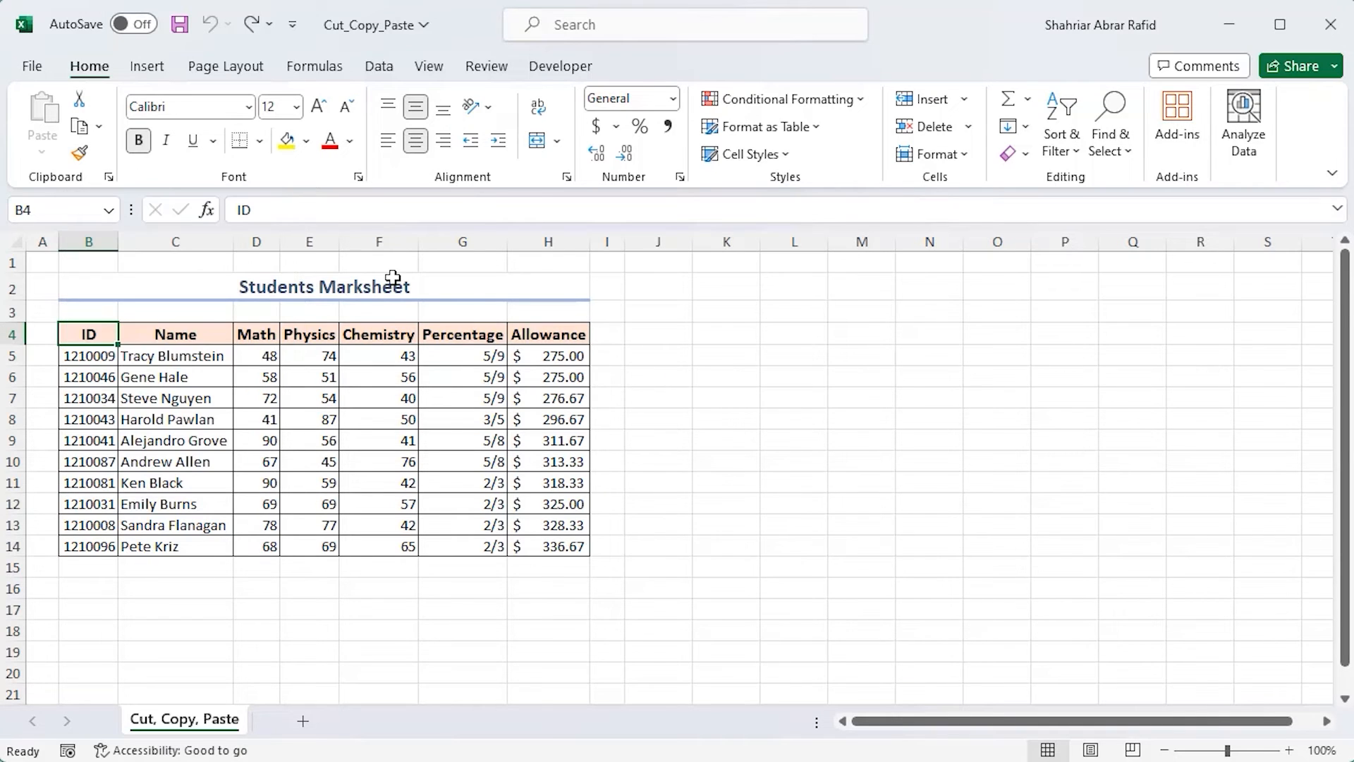
pyautogui.moveTo(91, 333); pyautogui.dragTo(159, 333)
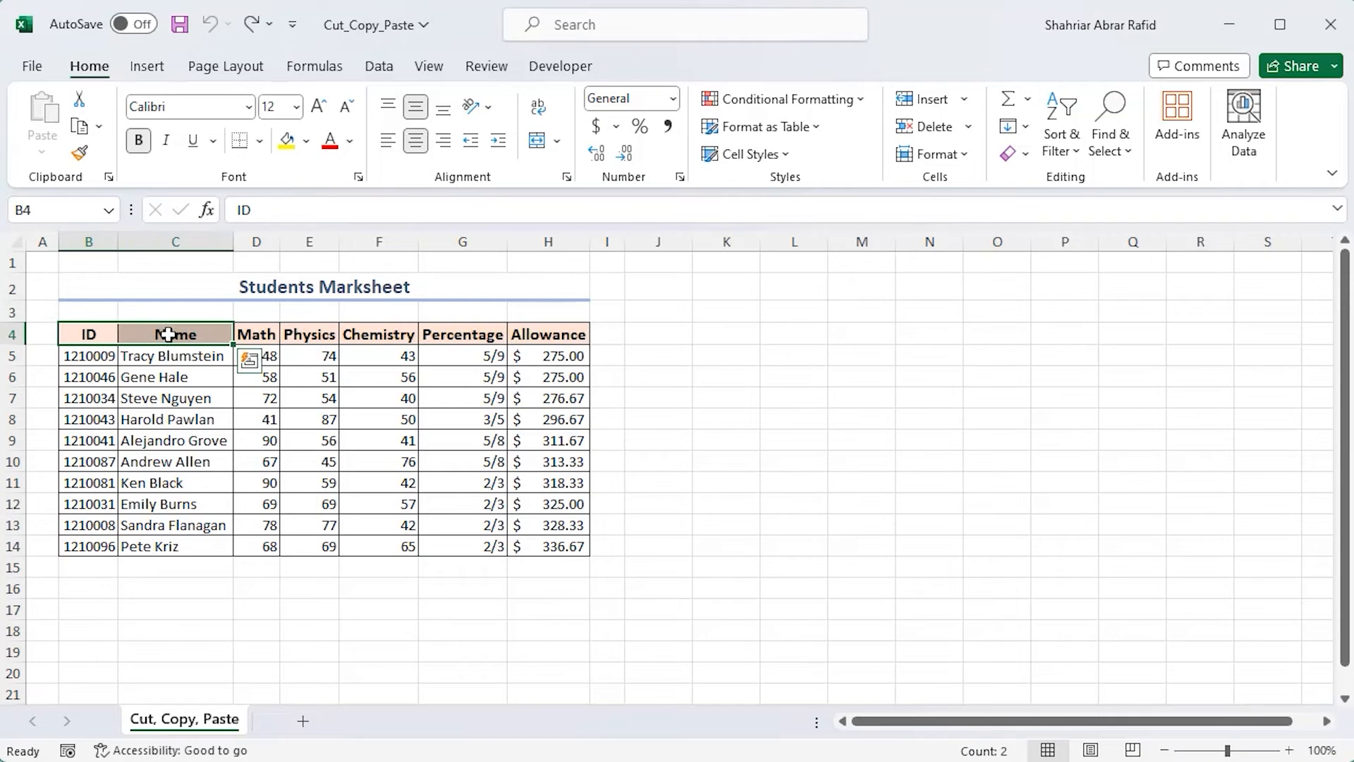
pyautogui.click(80, 152)
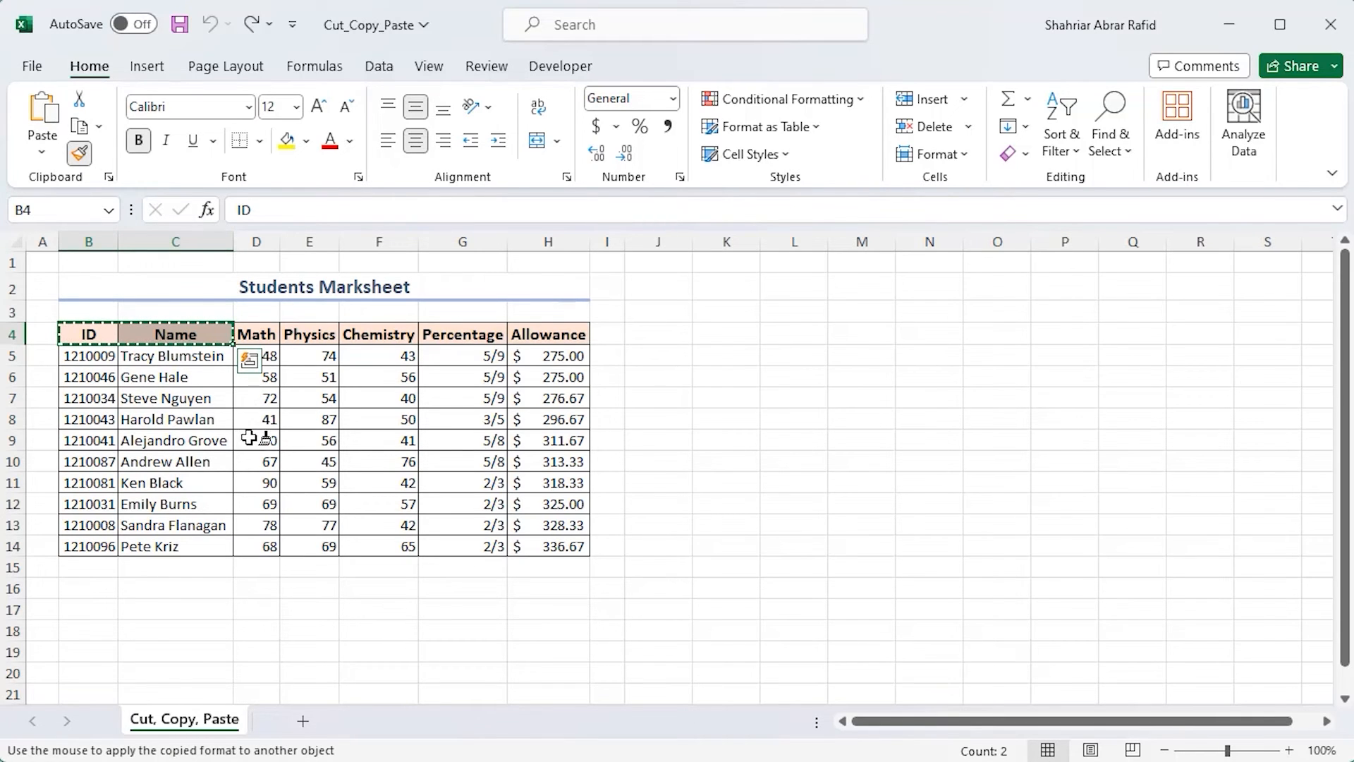
pyautogui.moveTo(254, 439); pyautogui.dragTo(360, 439)
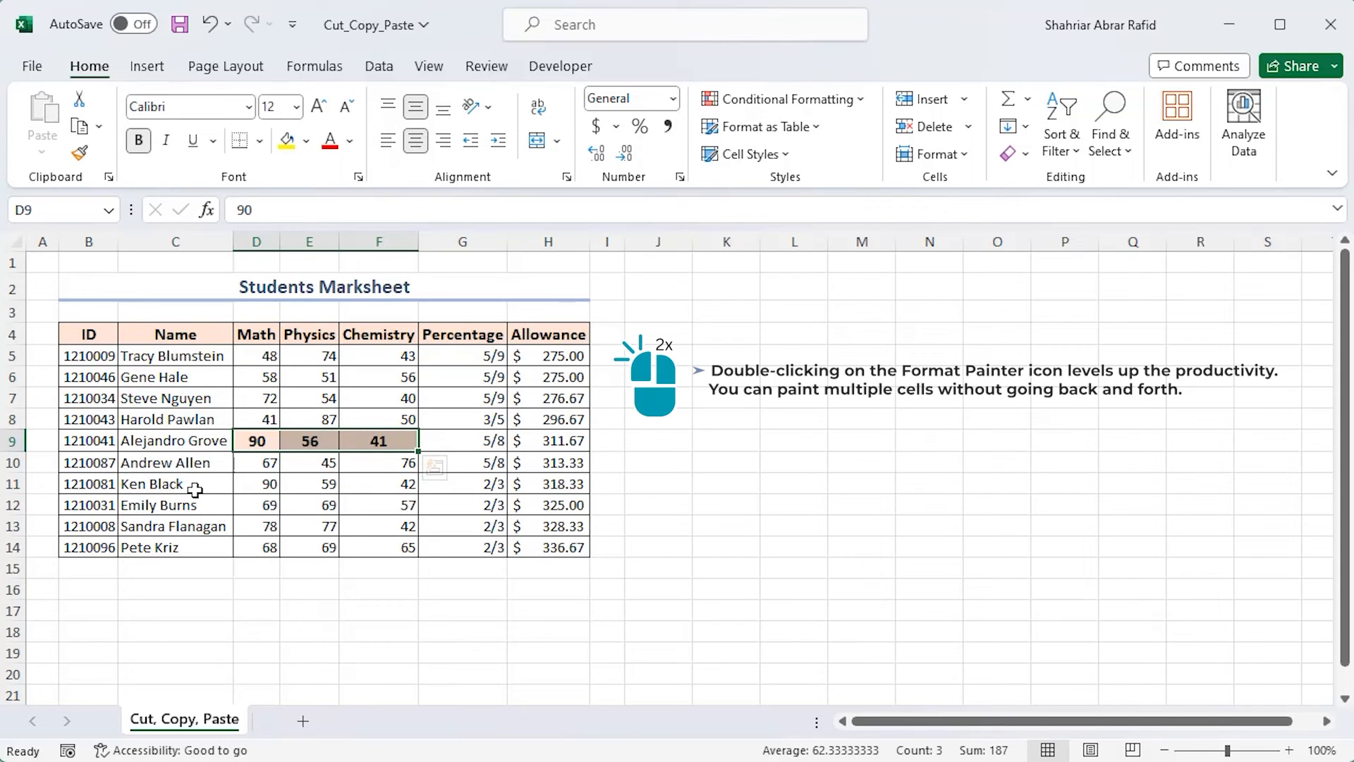
# Step: Apply the formatting of D9:F9 to C12:F12, E14:G14 and G10:H10 with Format Painter locked on, and exit it
pyautogui.doubleClick(79, 152)
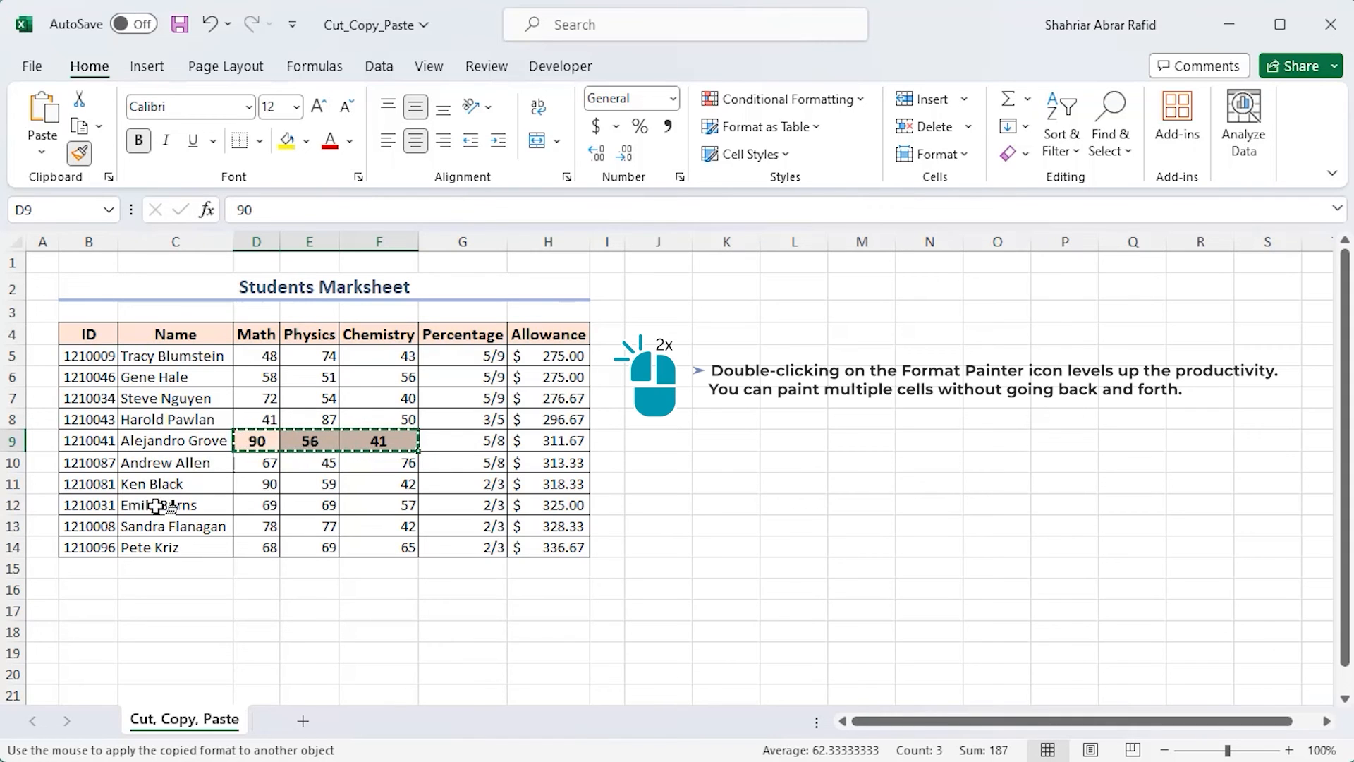
pyautogui.moveTo(157, 505); pyautogui.dragTo(368, 508)
pyautogui.moveTo(310, 548); pyautogui.dragTo(444, 548)
pyautogui.moveTo(465, 463); pyautogui.dragTo(549, 463)
pyautogui.press('Escape')
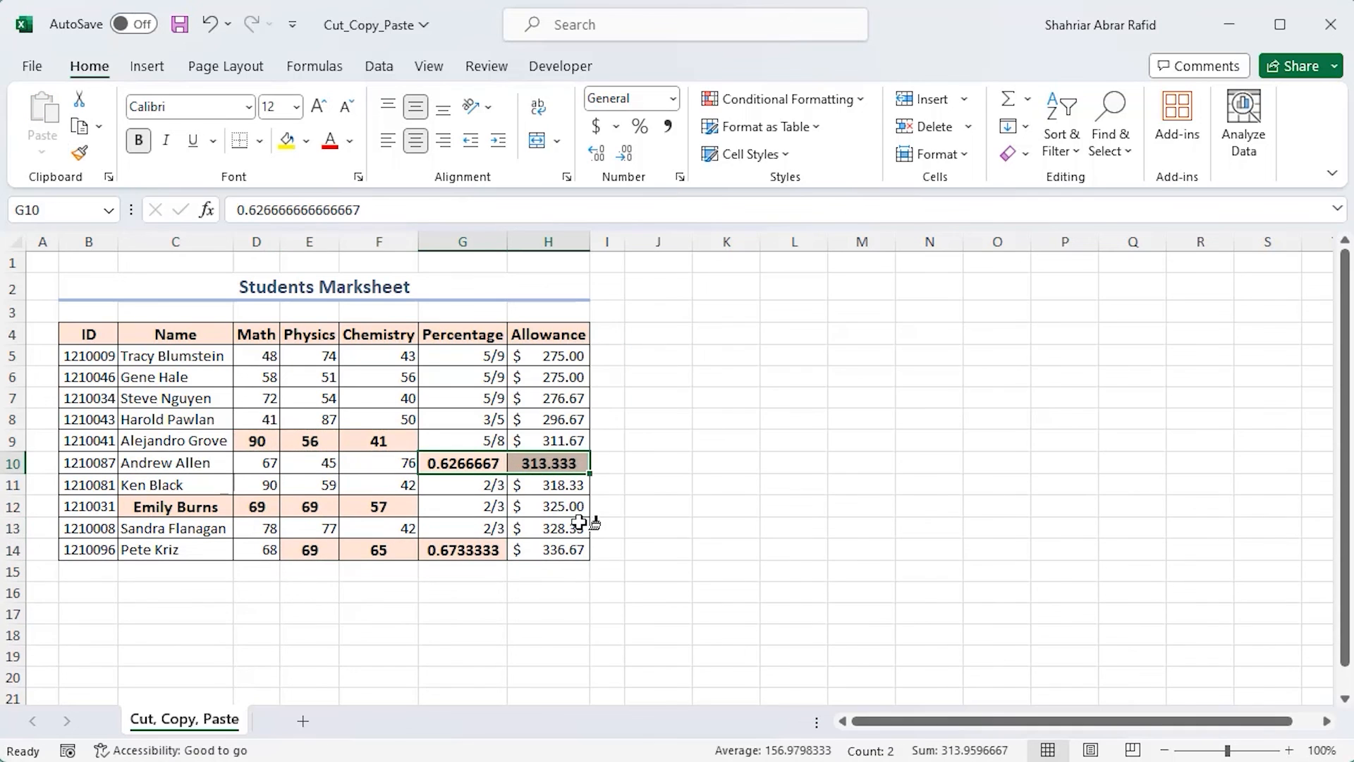